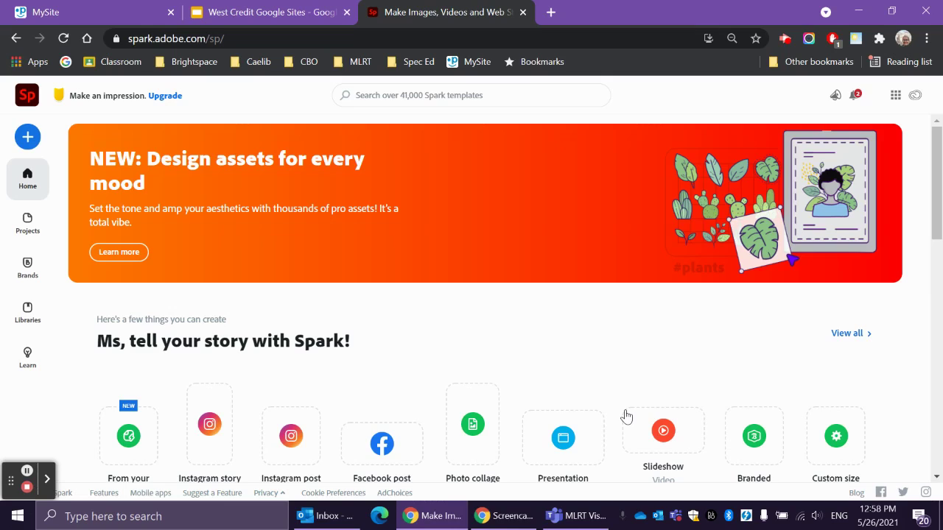
View the account menu to check which account is signed in
click(874, 99)
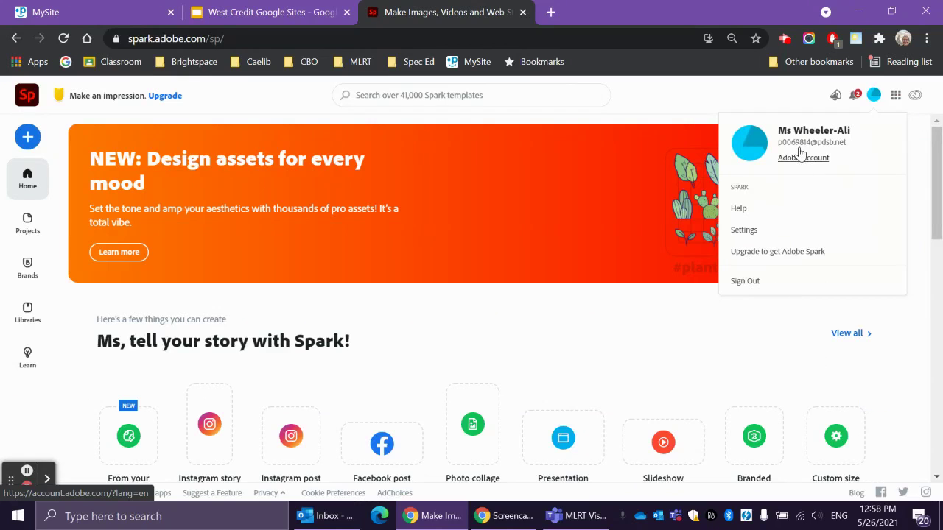
click(873, 95)
Start a new photo collage and search the free photos for "baking bread"
scroll(410, 253, down, 1)
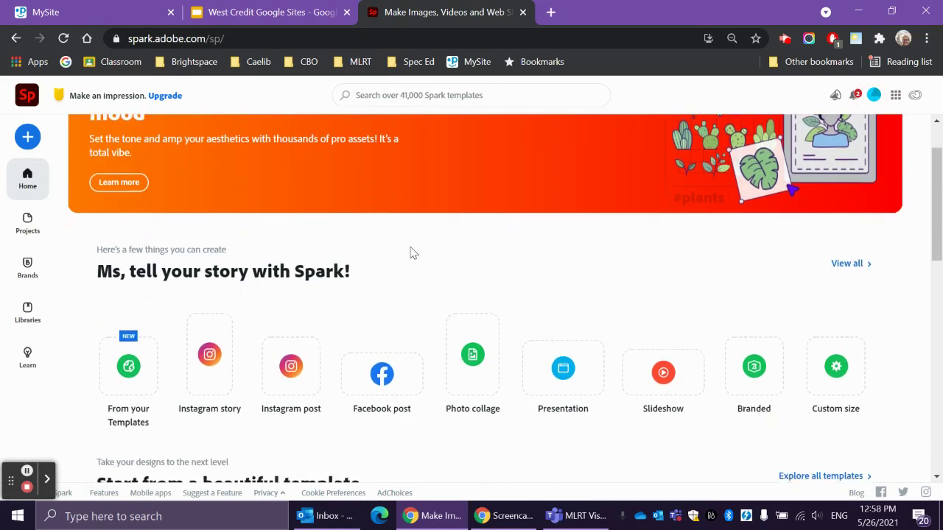
scroll(410, 253, down, 1)
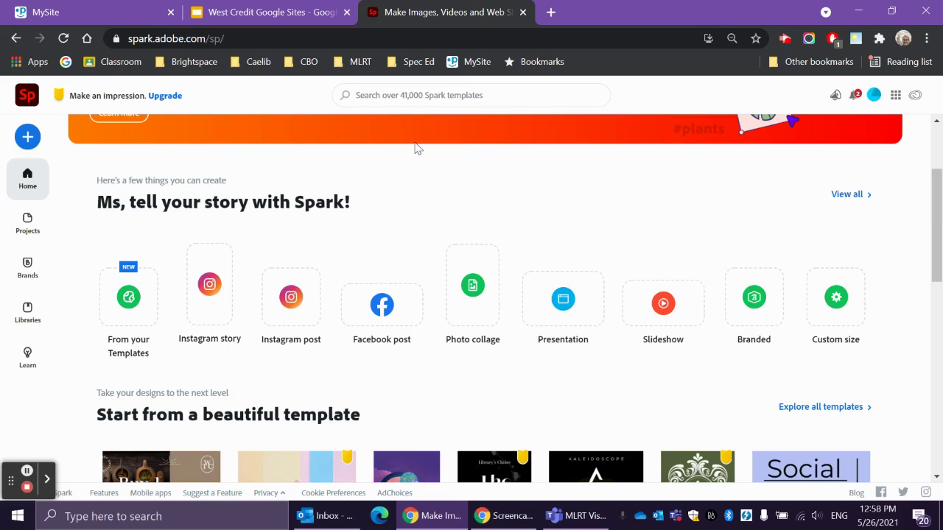
click(483, 297)
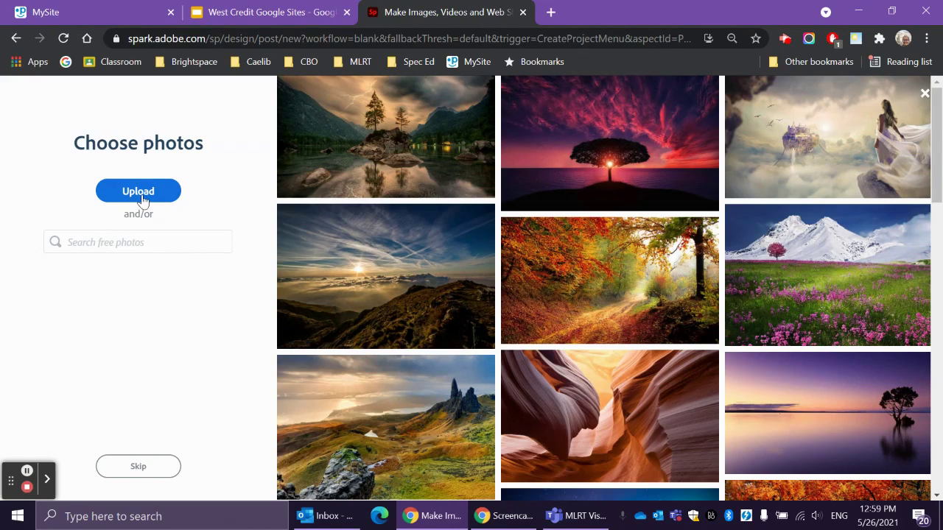
click(139, 247)
text(ba)
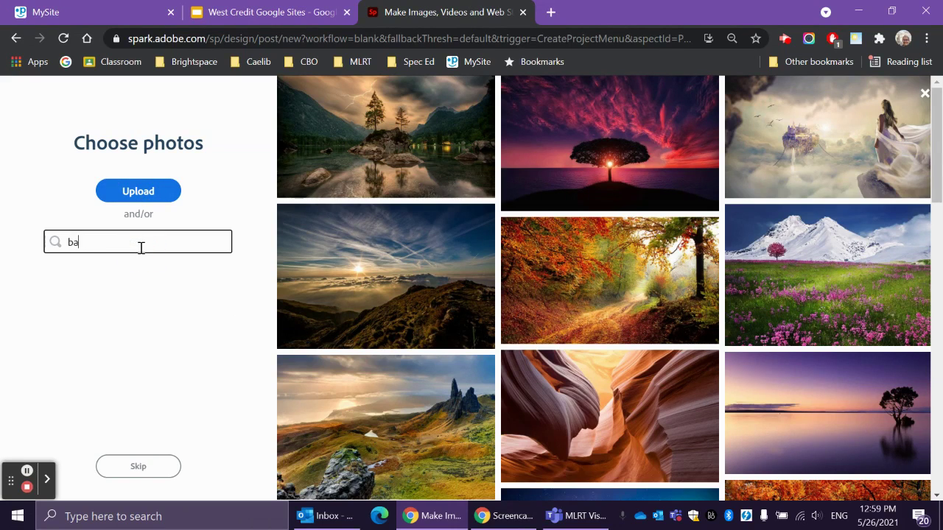
text(king bread)
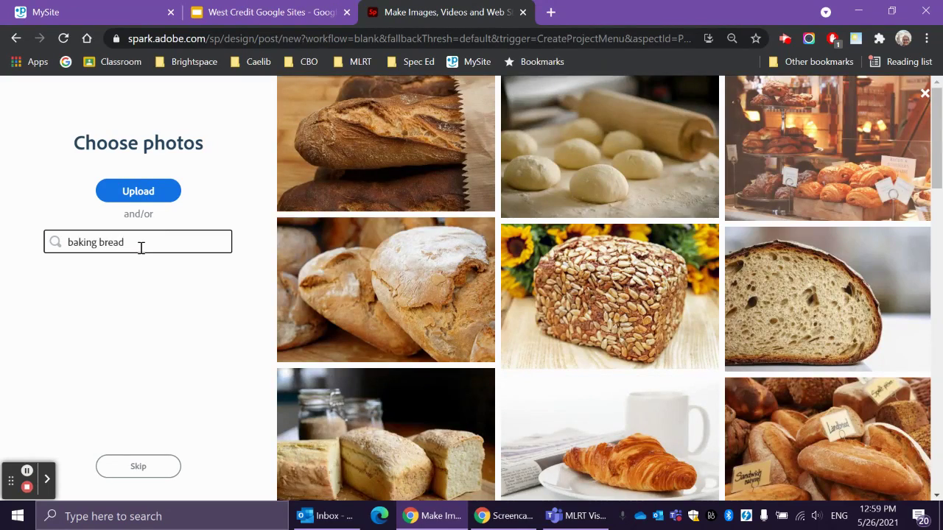
Select the photos of dough balls with a rolling pin, the hand-held loaf in a blue cloth, and the croissants with jam
click(618, 193)
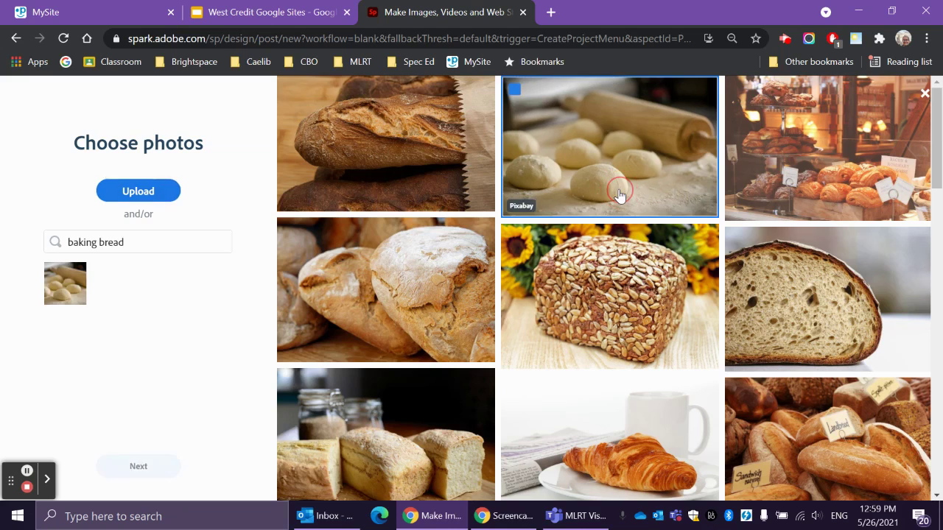
scroll(635, 289, down, 5)
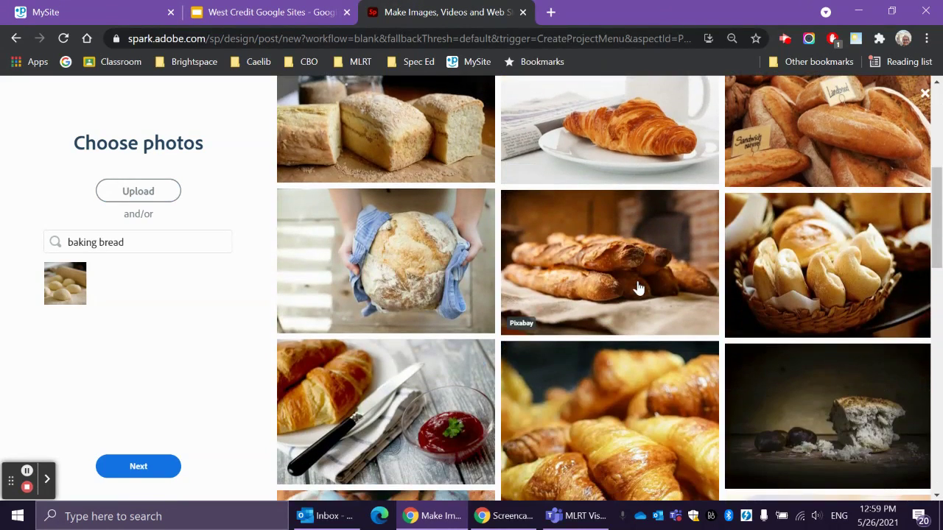
click(435, 257)
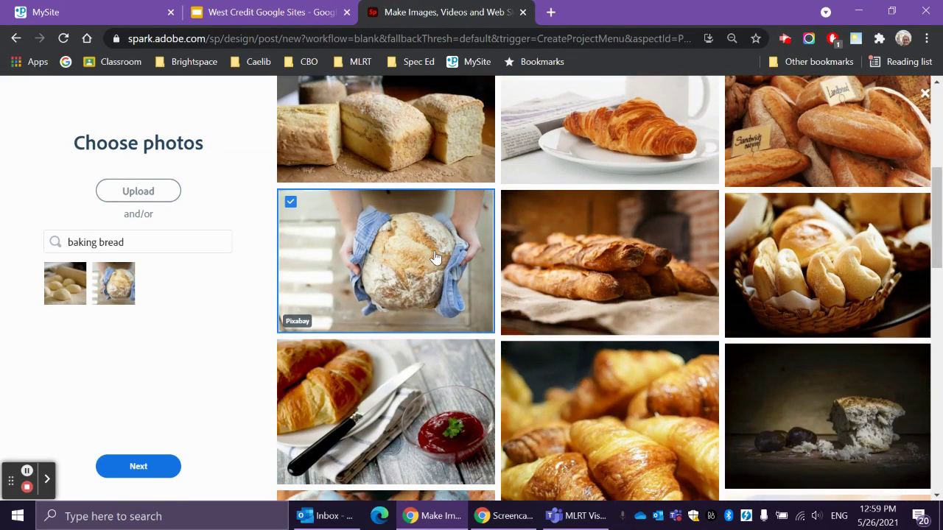
scroll(427, 273, down, 2)
click(417, 282)
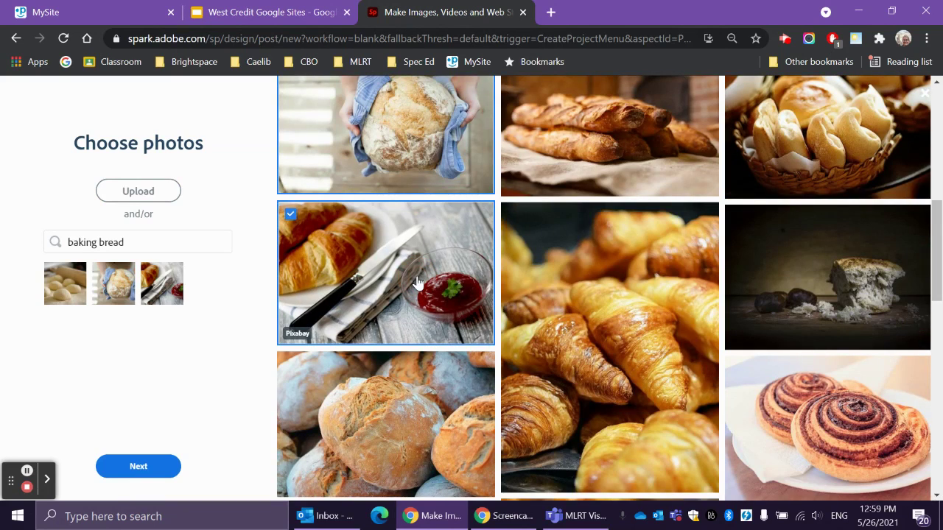
Choose the Square size and create the collage from the selected photos
click(130, 467)
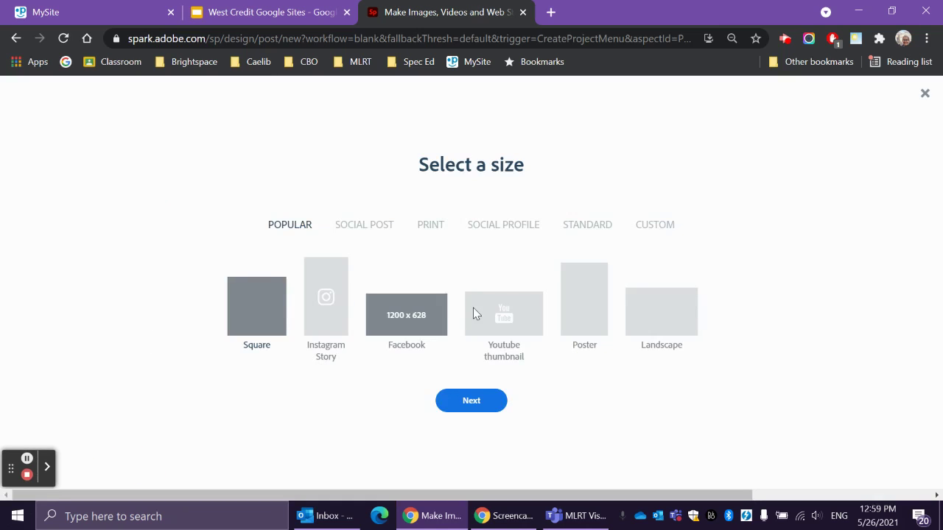
click(243, 324)
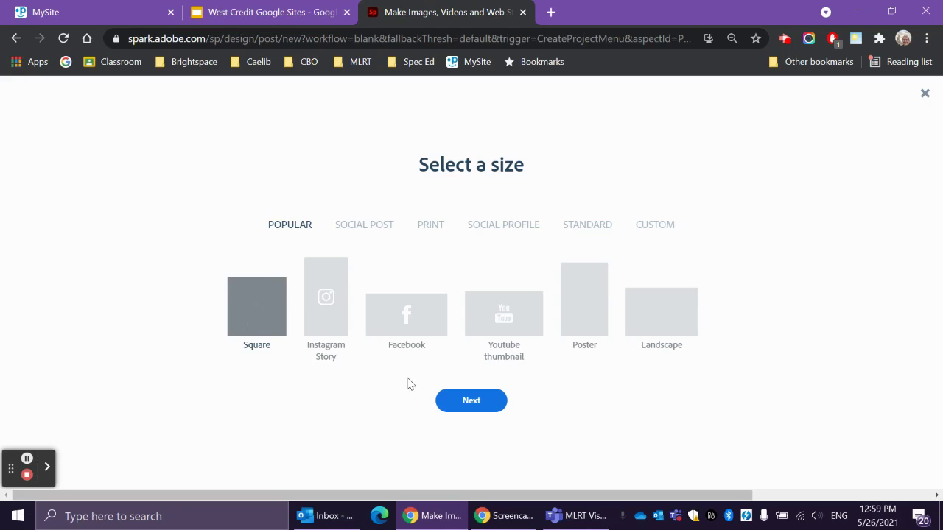
click(481, 409)
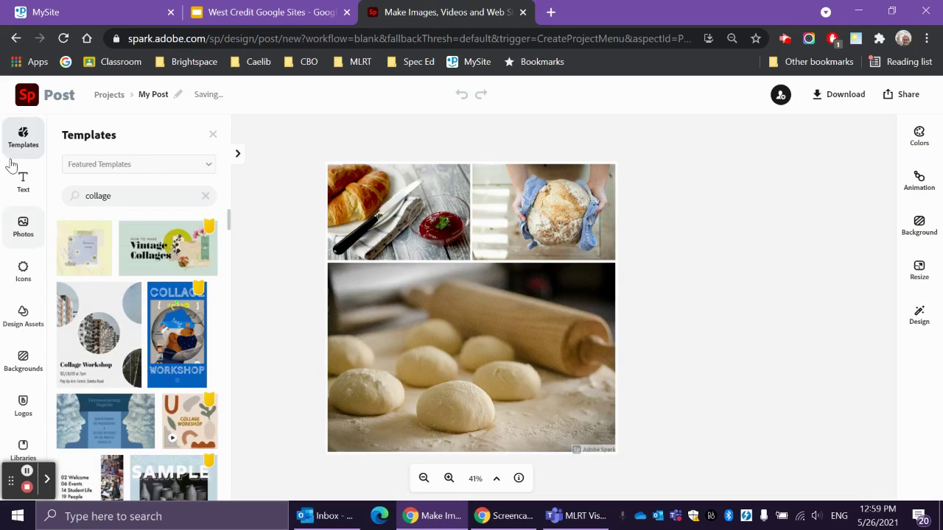
Add the text "Baking Bread" to the collage as plain custom text
click(32, 182)
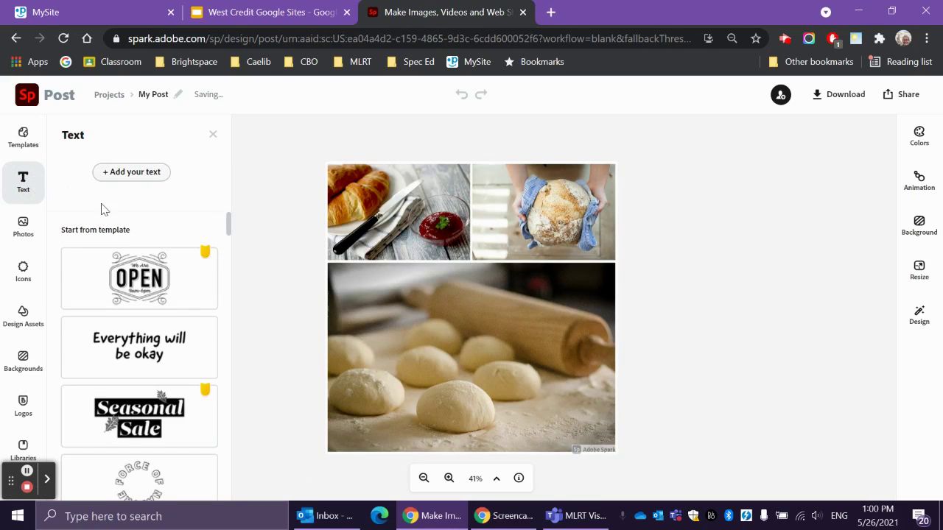
click(169, 290)
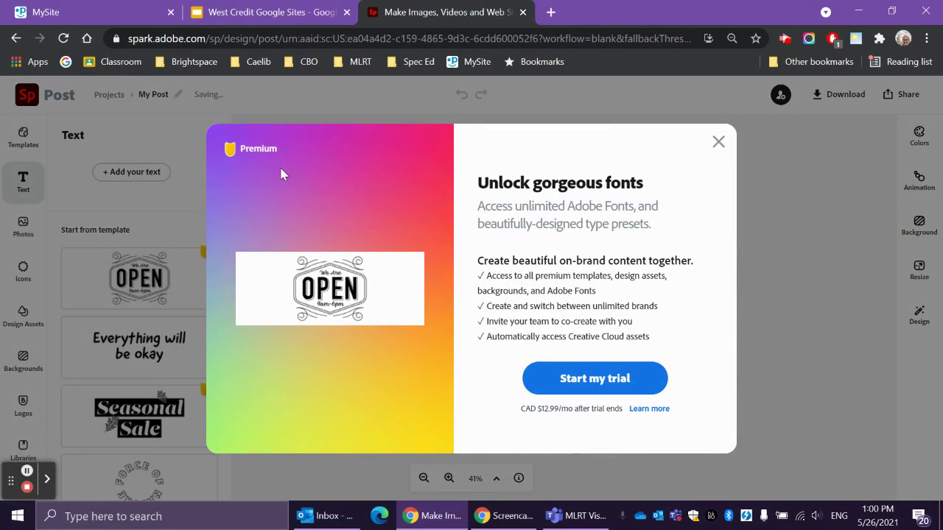
click(718, 142)
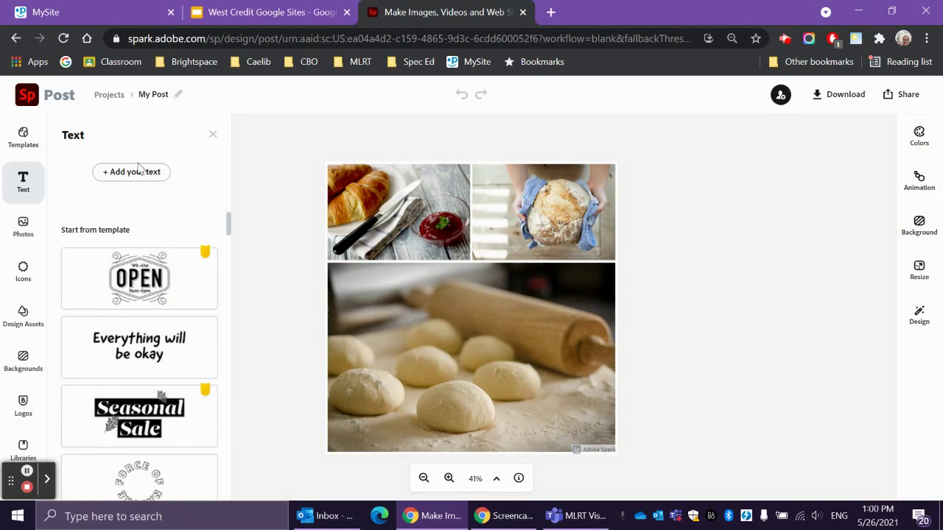
click(137, 176)
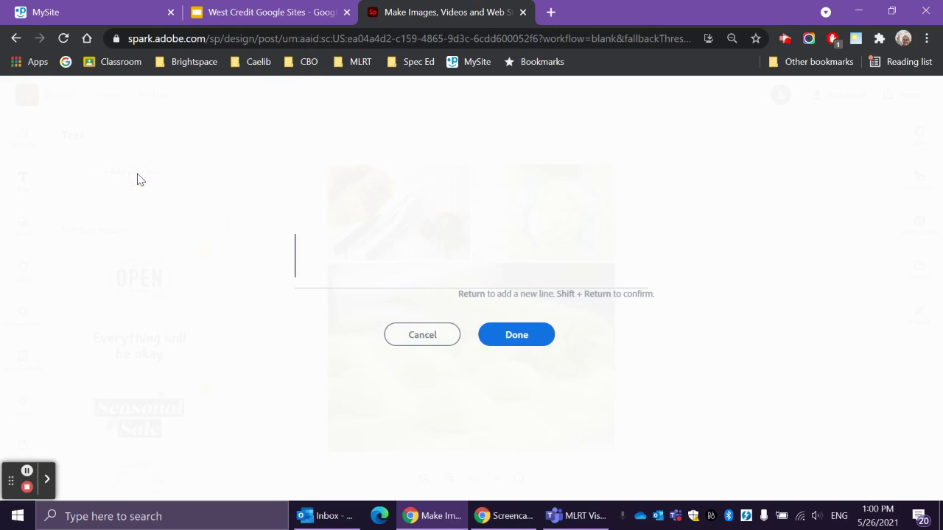
text(Baking Break)
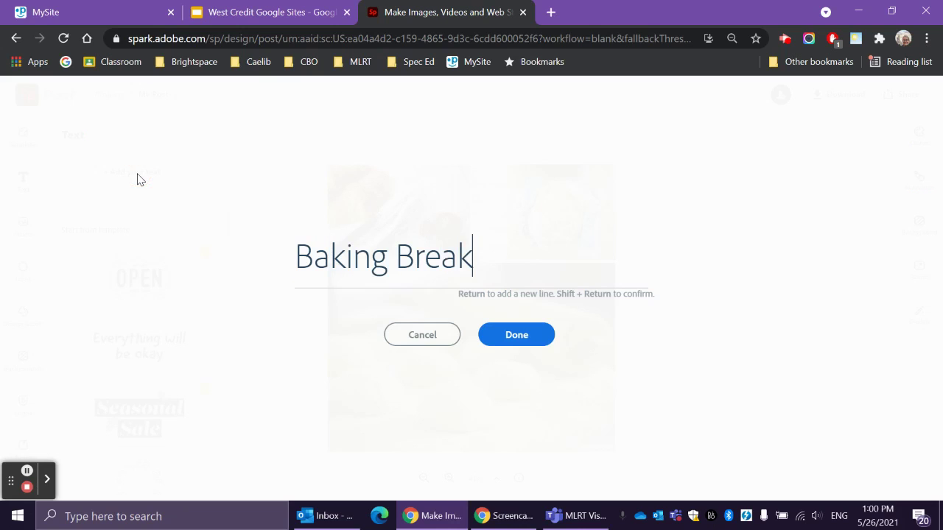
key(BackSpace)
text(d)
click(516, 335)
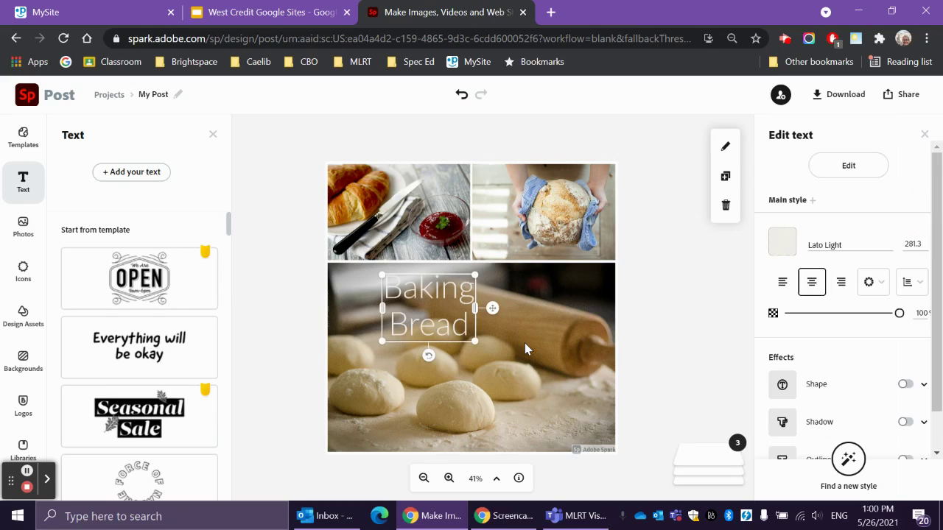
Widen the "Baking Bread" text box to fit one line and move it toward the upper right of the dough photo
drag(474, 310, 580, 307)
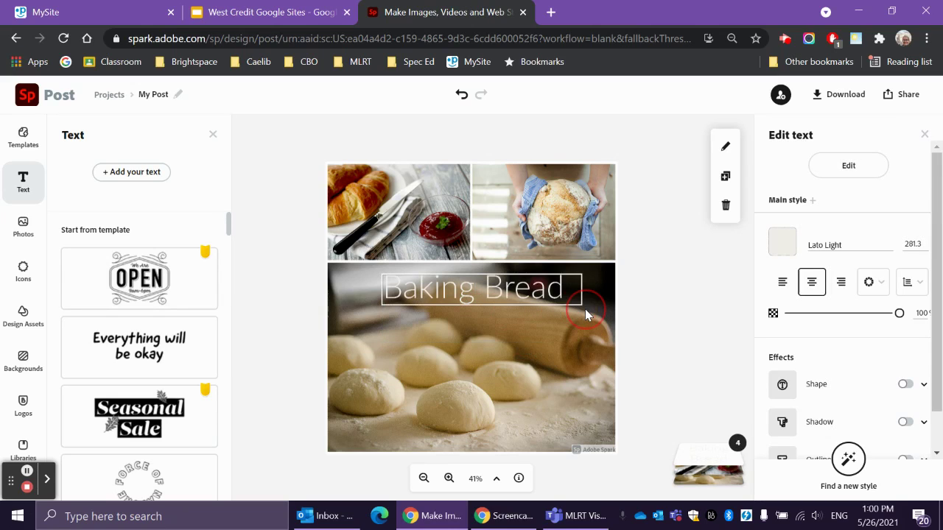
click(491, 287)
drag(491, 287, 520, 283)
Try blue and dark red on the "Baking Bread" text and settle on the suggested light peach color, #FFE5C6
click(785, 246)
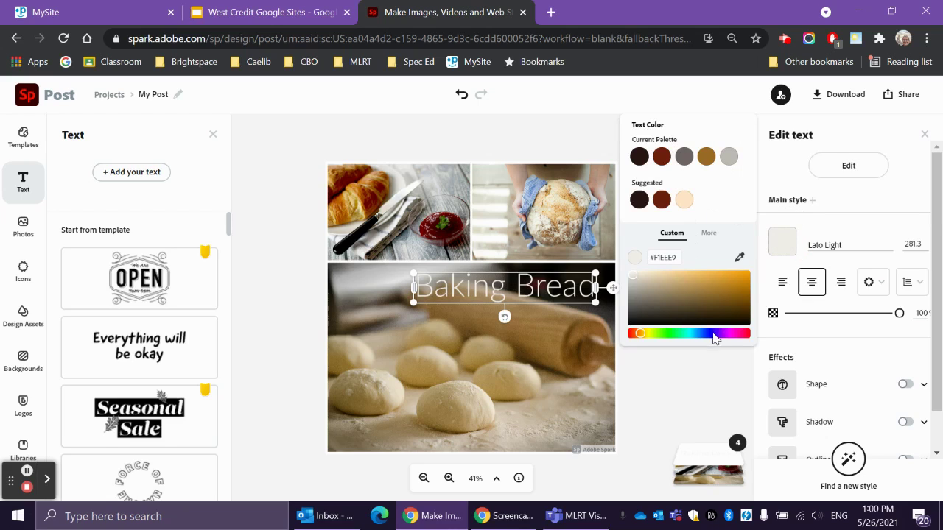
click(704, 336)
click(732, 280)
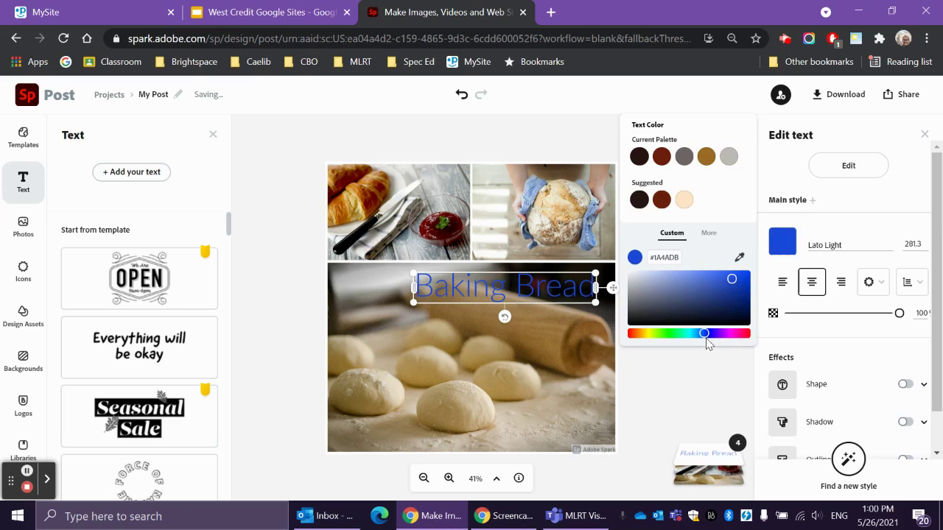
click(684, 200)
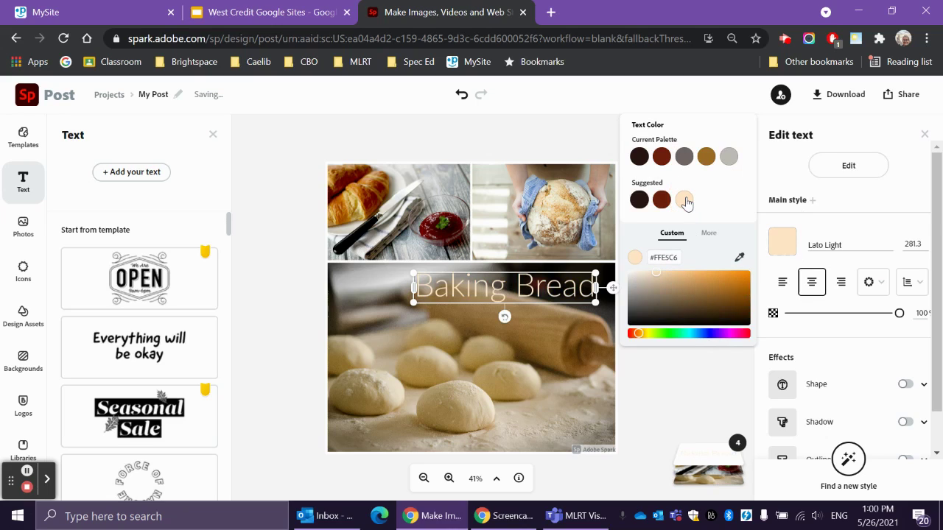
click(661, 201)
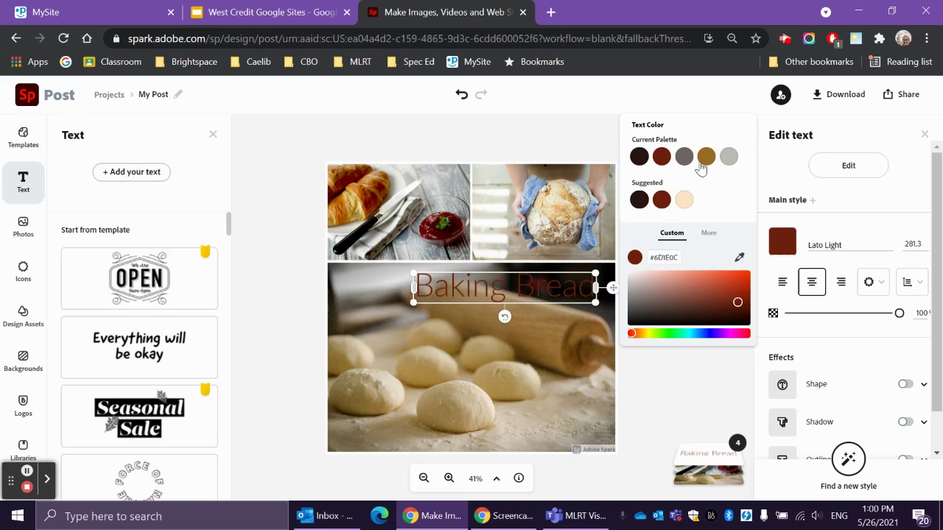
click(685, 200)
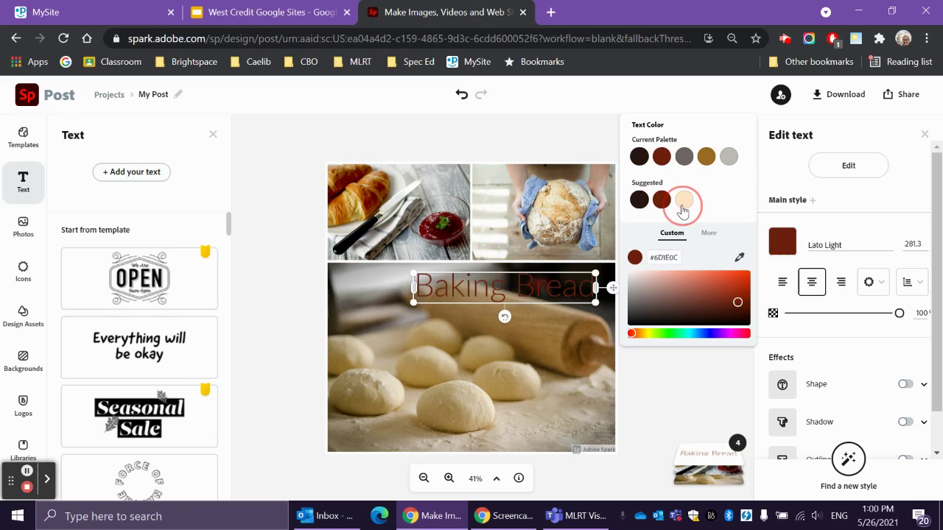
Change the font of the "Baking Bread" text to Permanent Marker Regular and deselect it
click(869, 244)
click(875, 245)
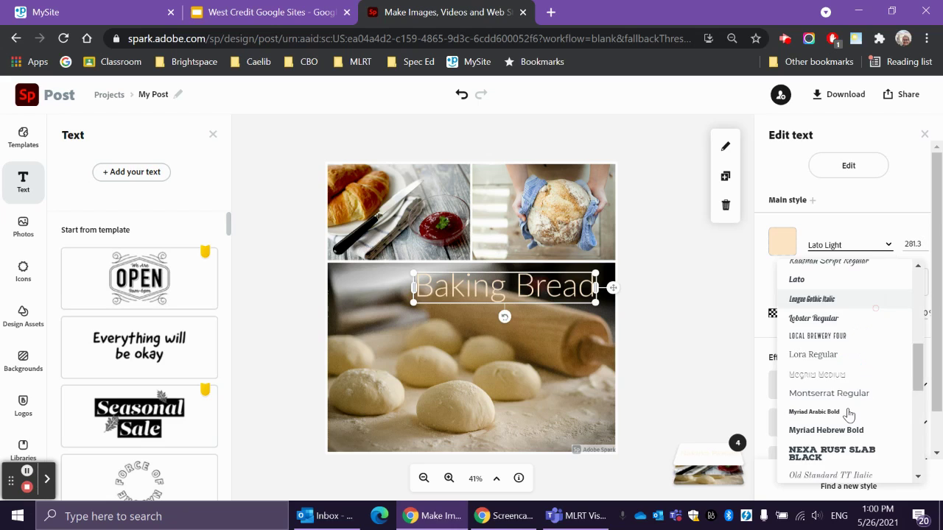
scroll(839, 431, down, 2)
scroll(840, 431, down, 3)
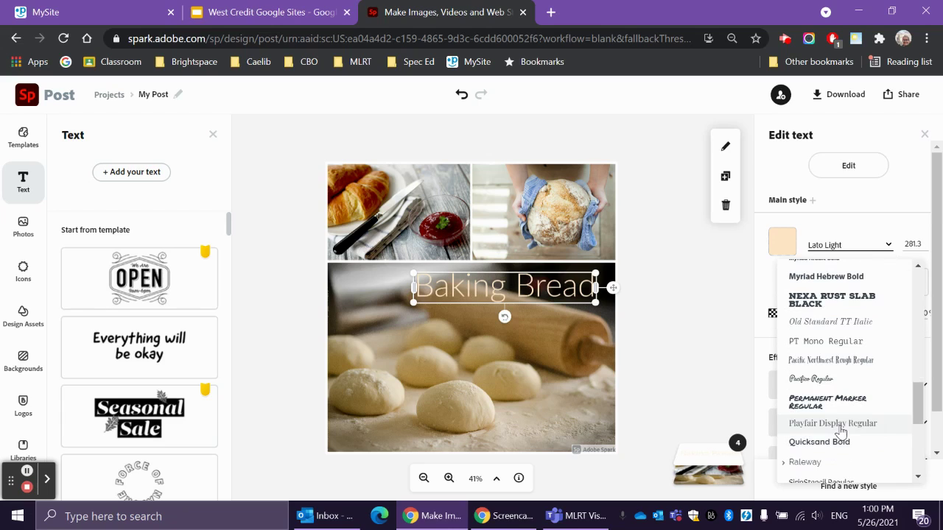
click(838, 404)
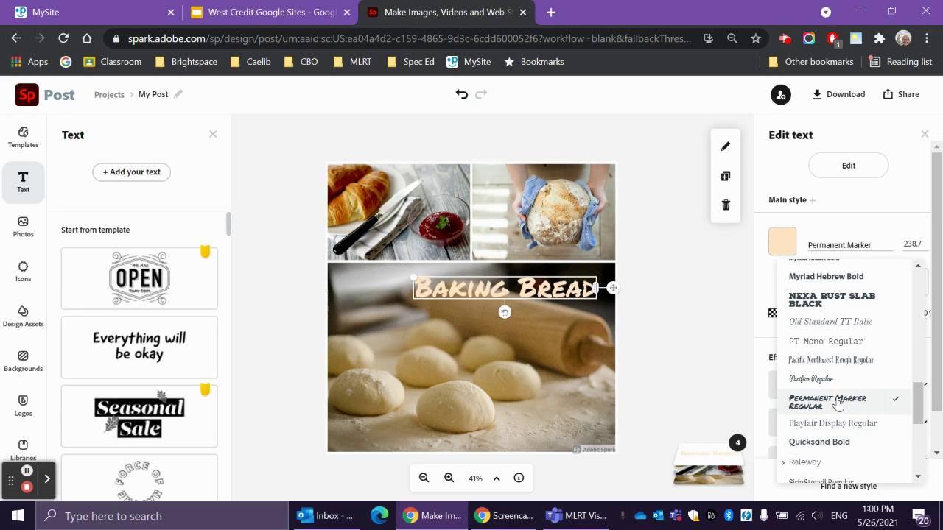
click(684, 329)
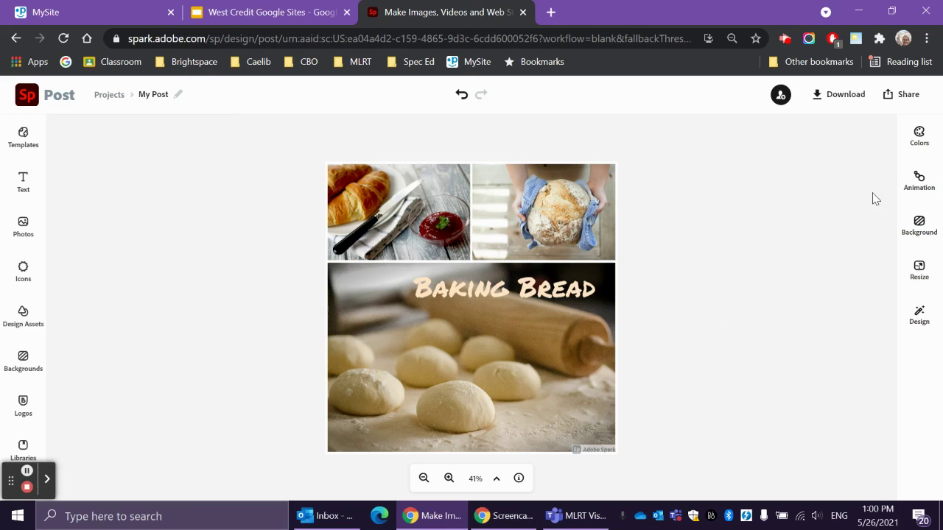
Download the collage as a JPG named "Baking Bread" to the Downloads folder and open the saved file
click(847, 94)
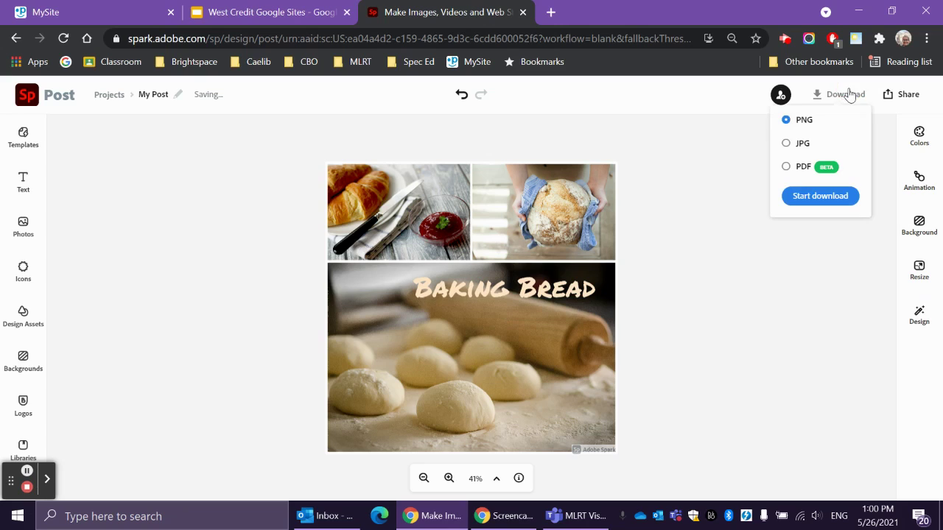
click(786, 145)
click(820, 198)
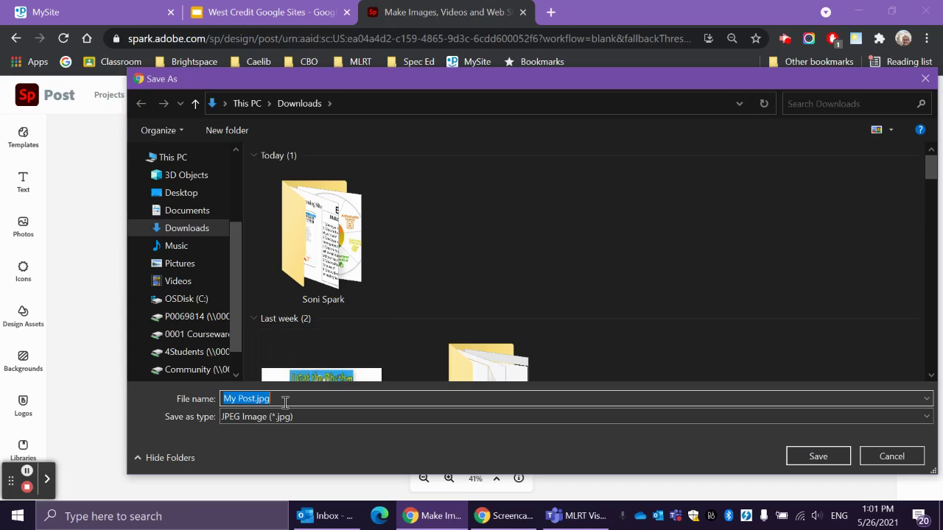
text(Baking Bread)
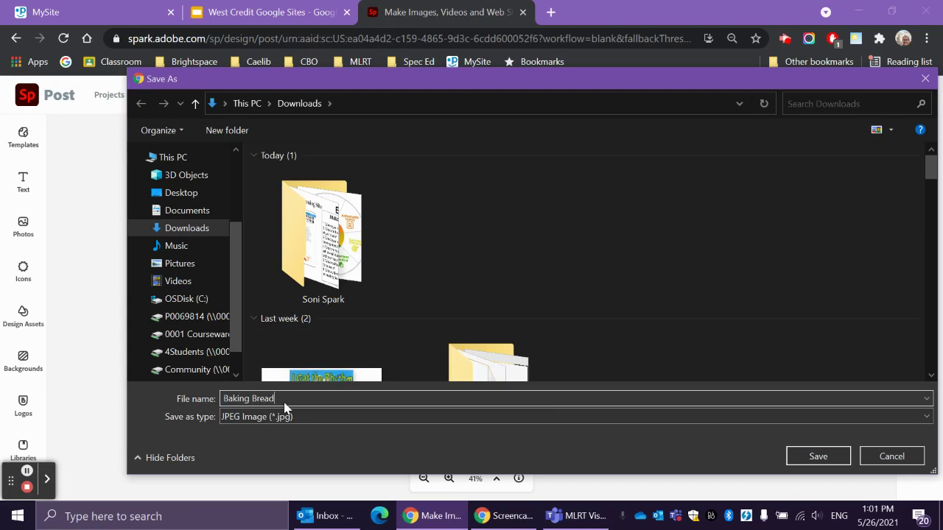
click(819, 456)
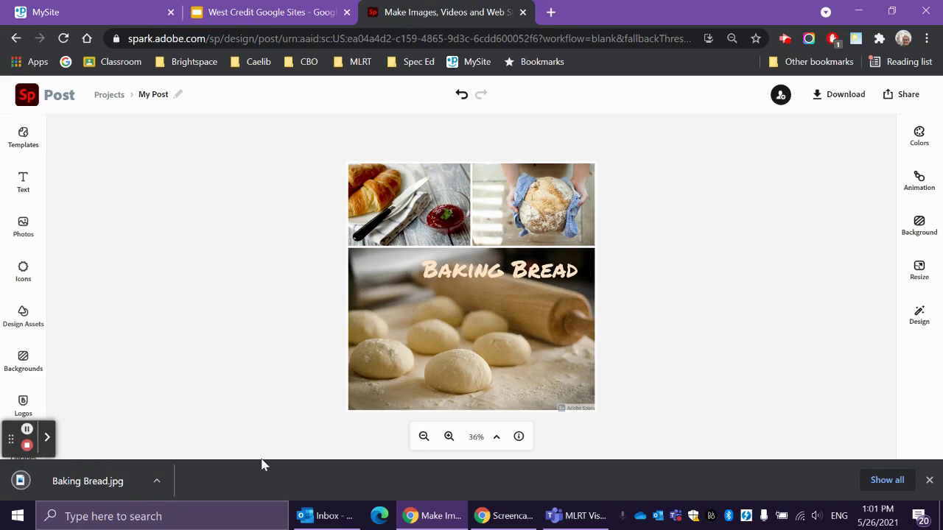
click(118, 482)
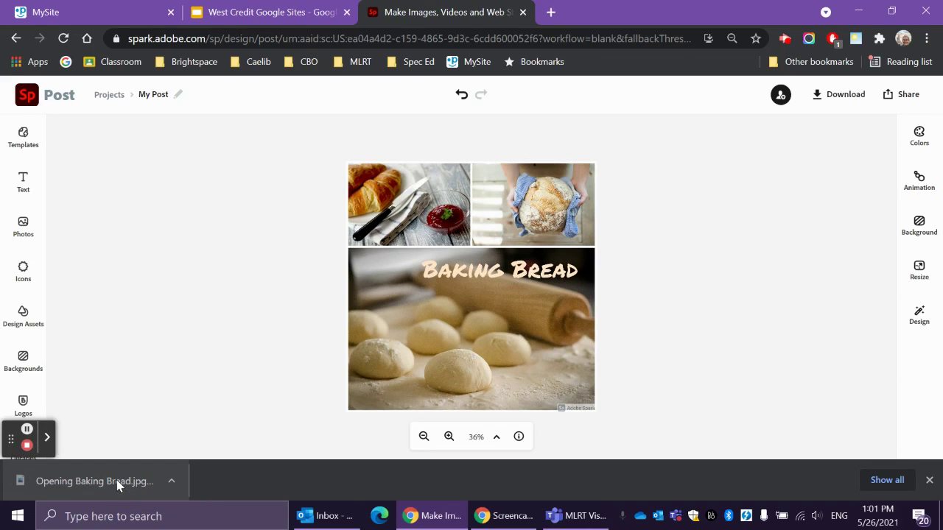